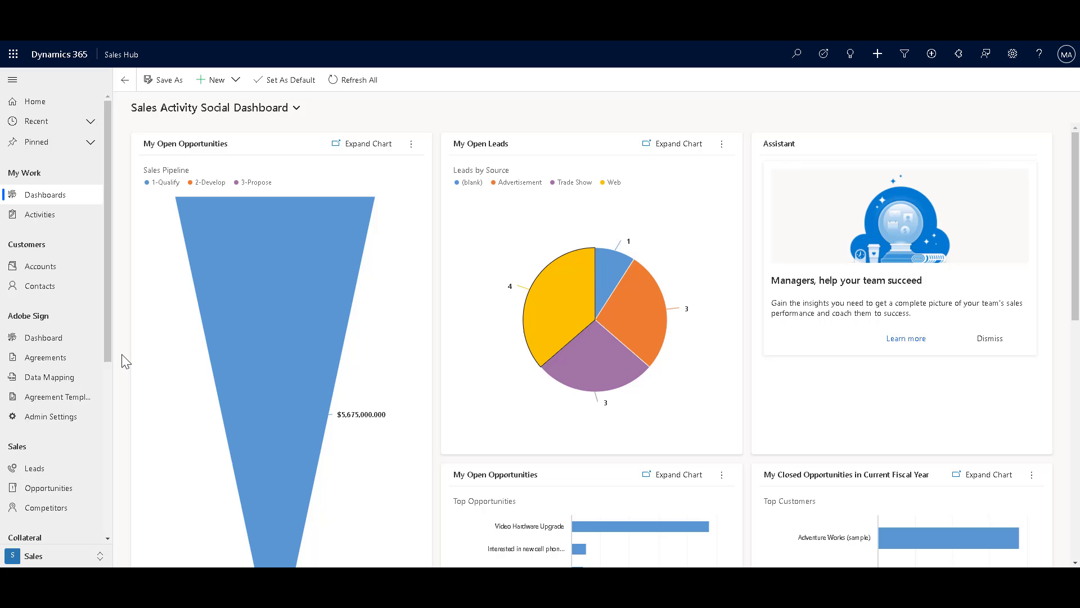
Open the All Opportunities list of 97 records from the Opportunities sitemap entry
left_click(48, 491)
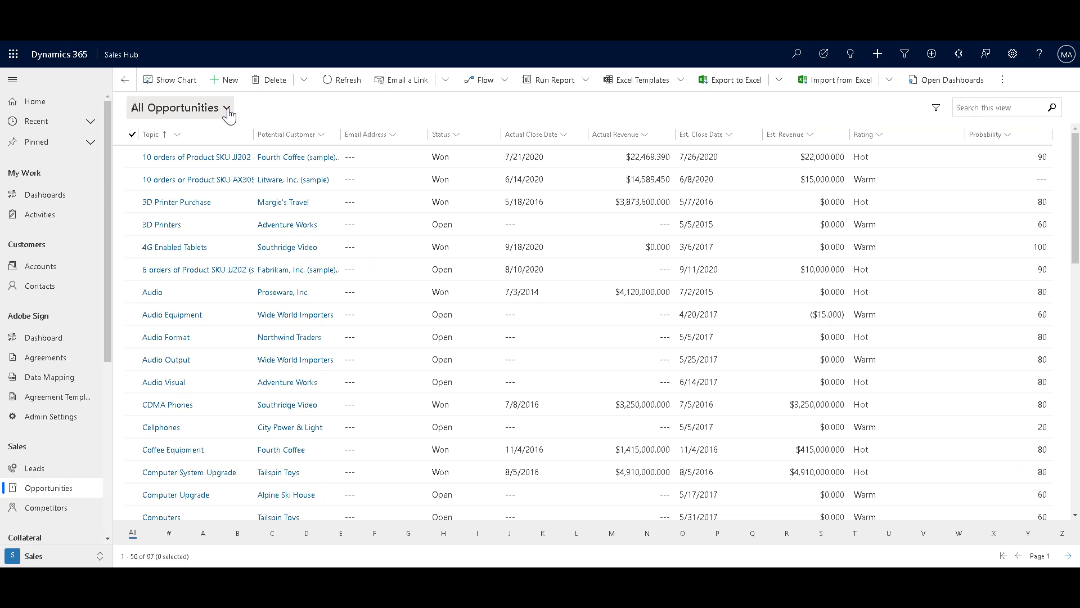
left_click(225, 111)
left_click(277, 116)
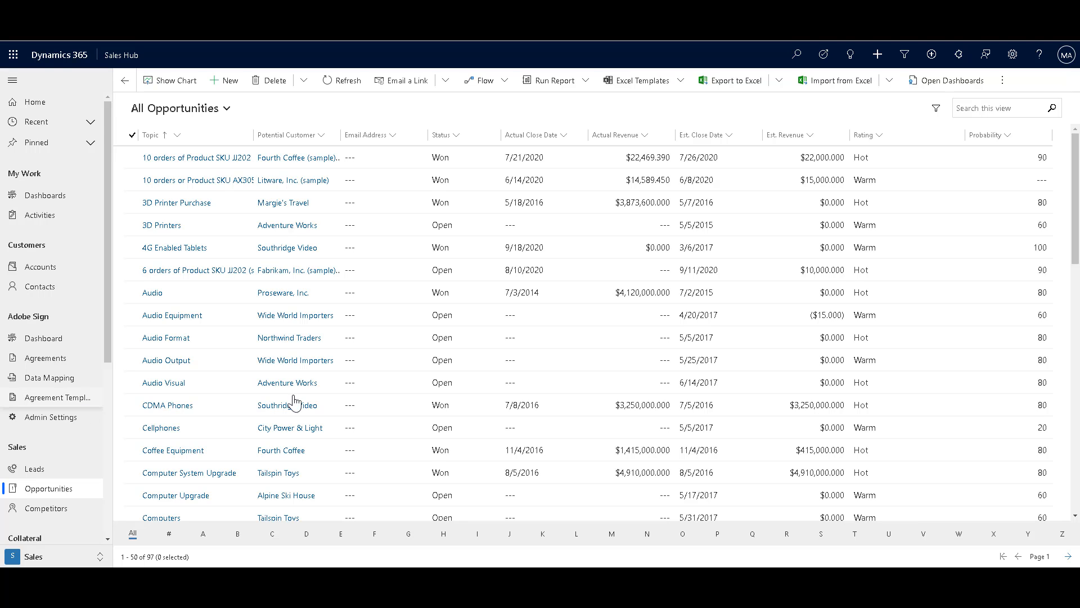
Go via Advanced Settings to the TQ solution's Web Resources with Hot, Warm, Cold images
left_click(1013, 62)
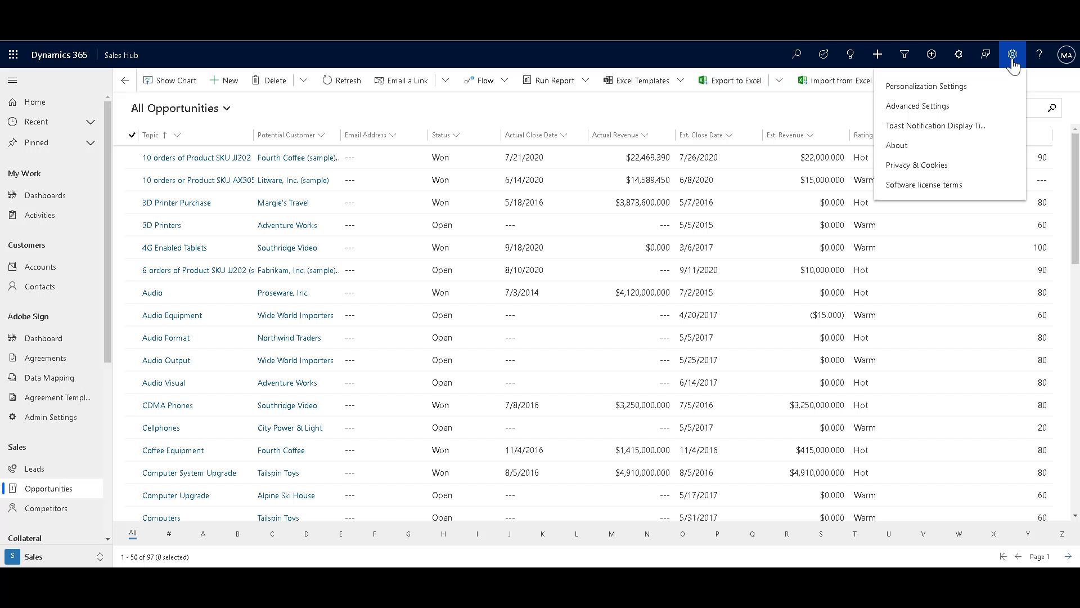
left_click(953, 110)
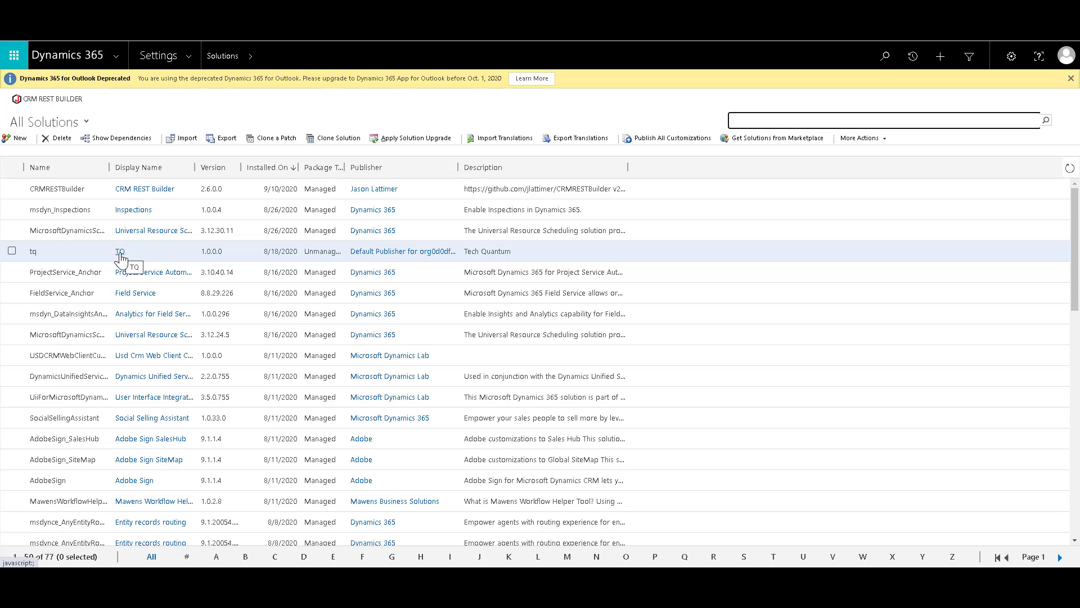
left_click(120, 252)
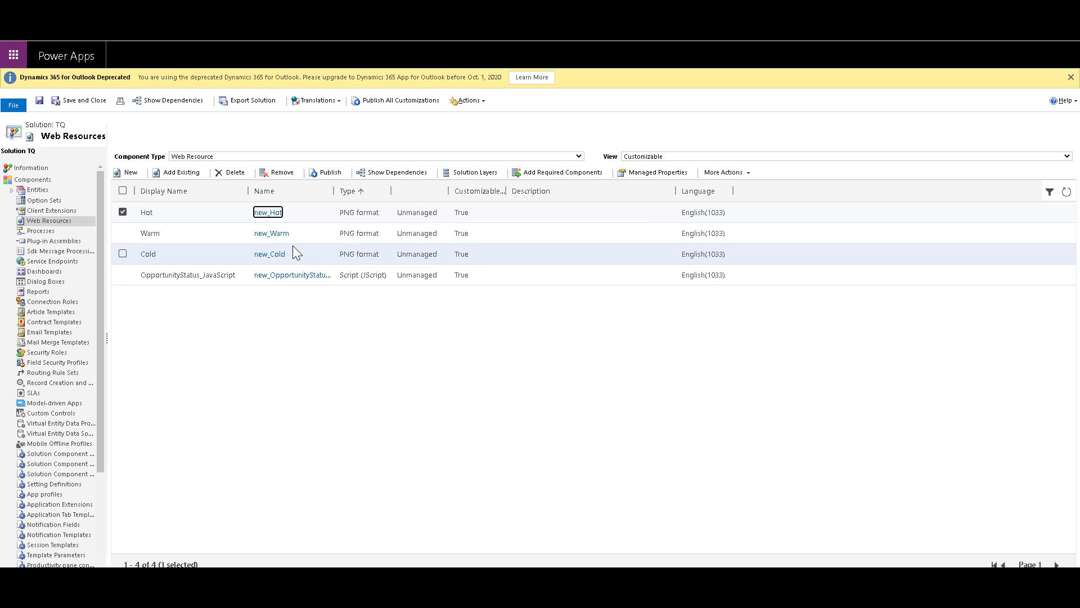
double_click(309, 216)
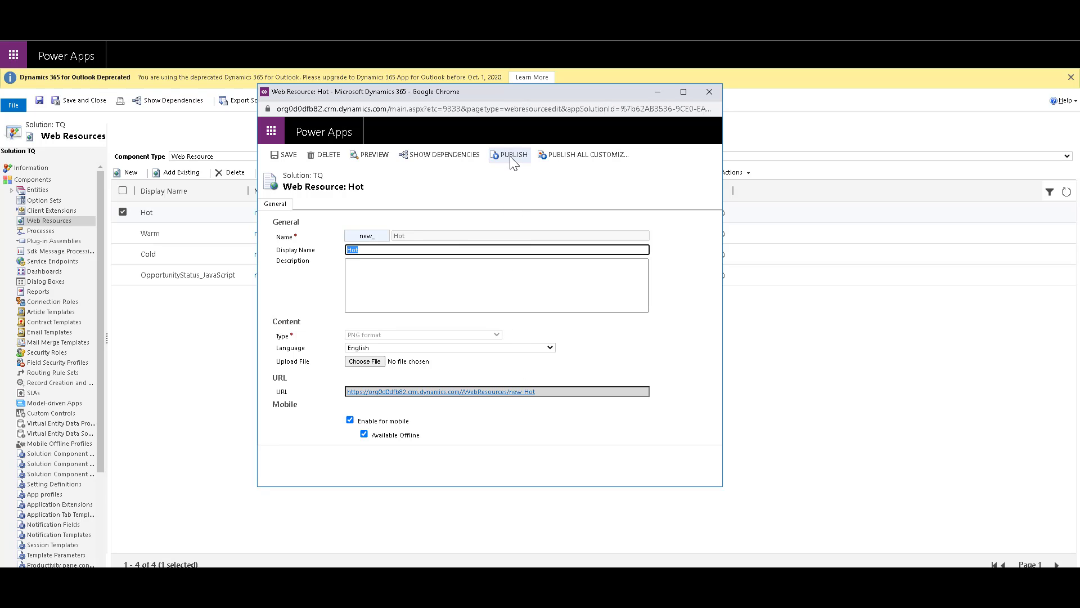
left_click(700, 95)
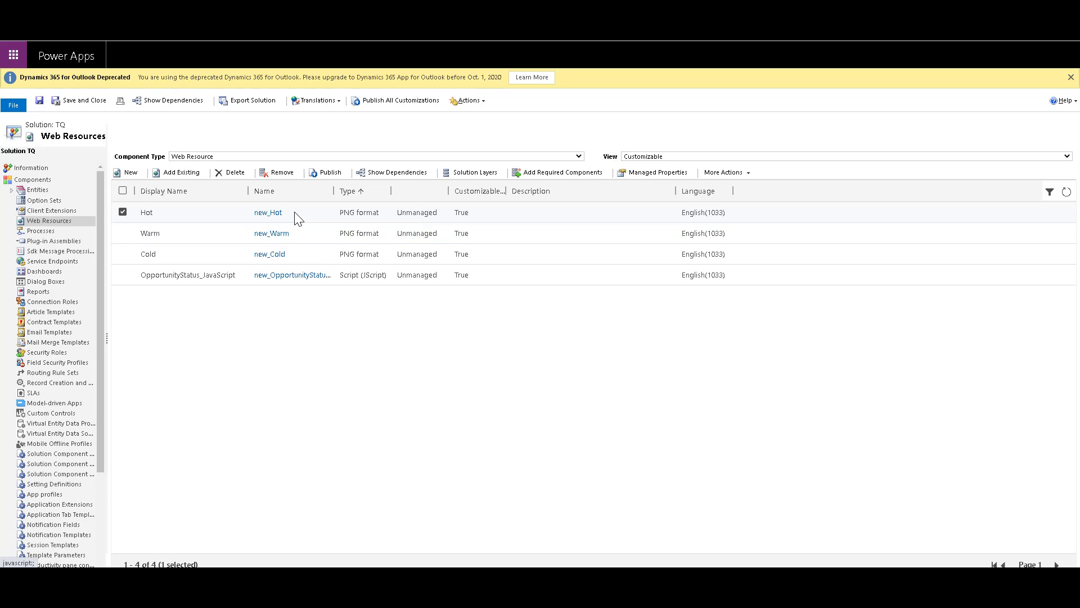
Deselect the Hot resource and open the OpportunityStatus_JavaScript web resource form
left_click(223, 315)
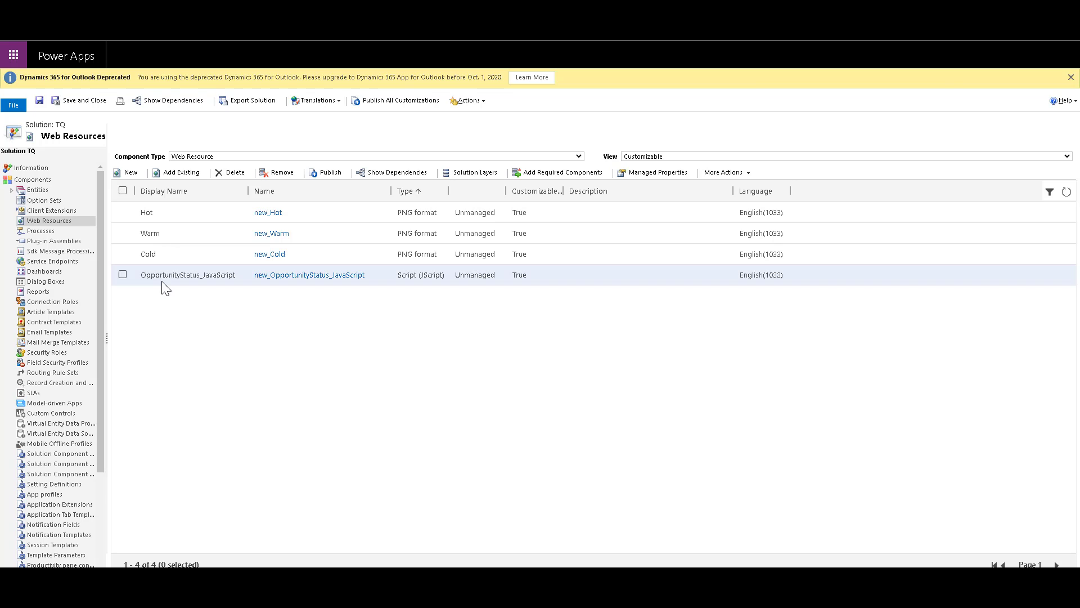
double_click(376, 275)
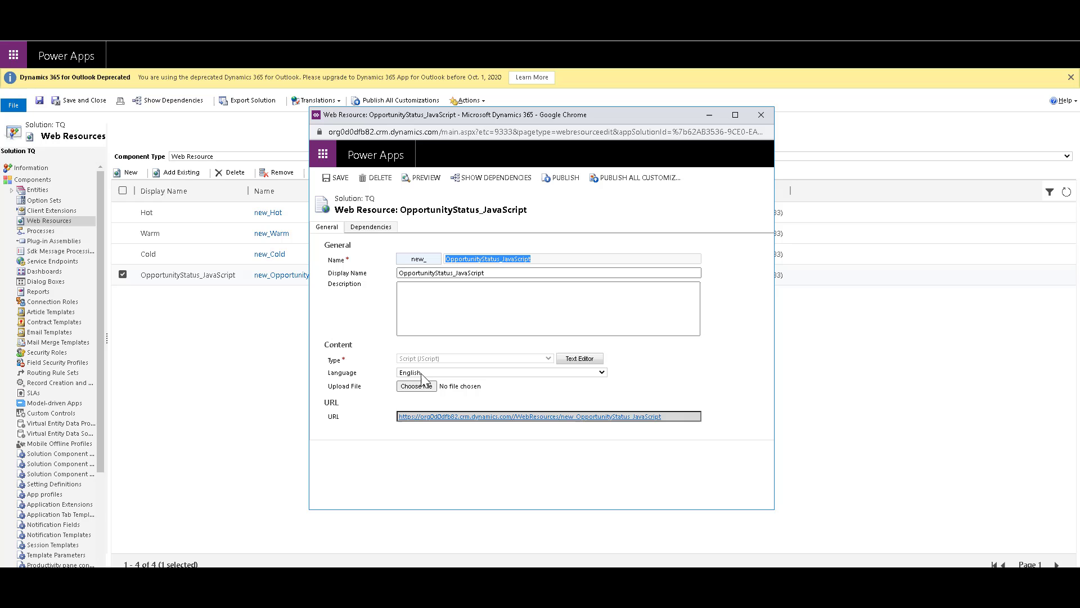
Show the OpportunityStatus_JavaScript source in the Text Editor and select all of its code
left_click(580, 361)
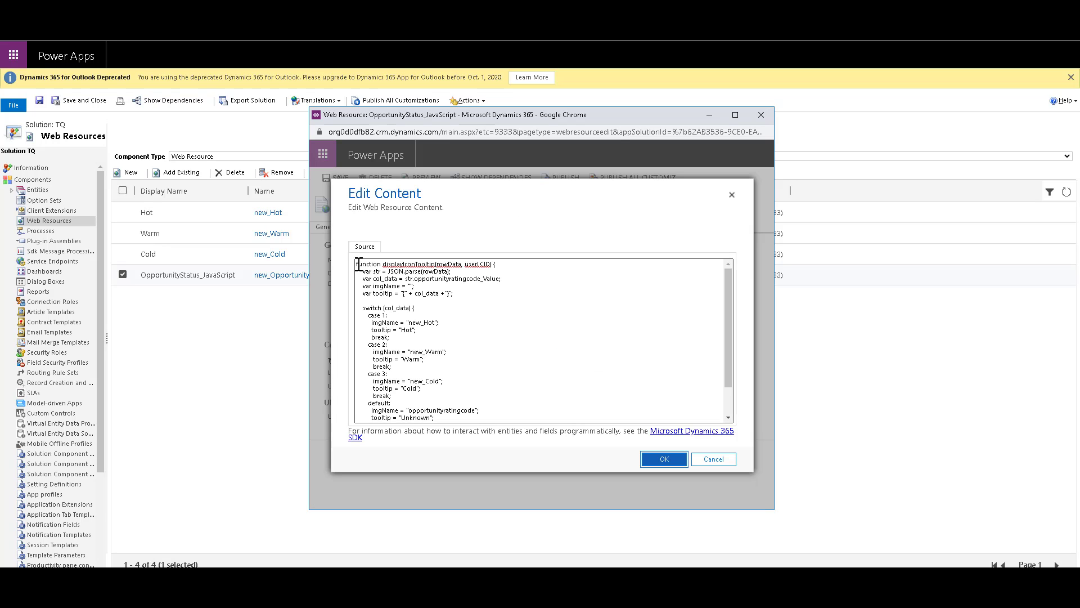
left_click_drag(358, 264, 493, 447)
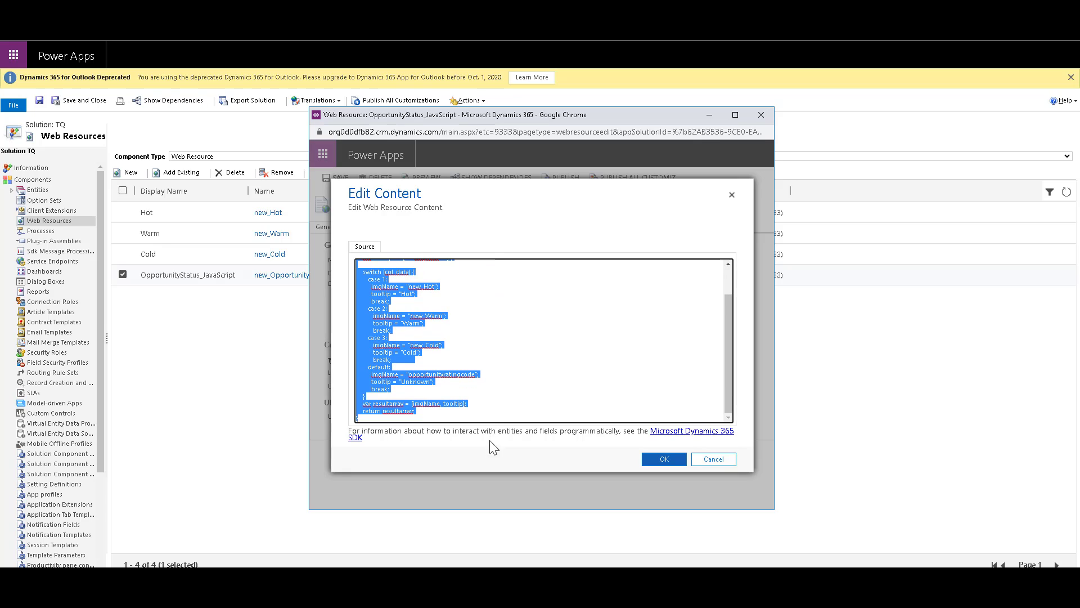
scroll(525, 362, "up", 2)
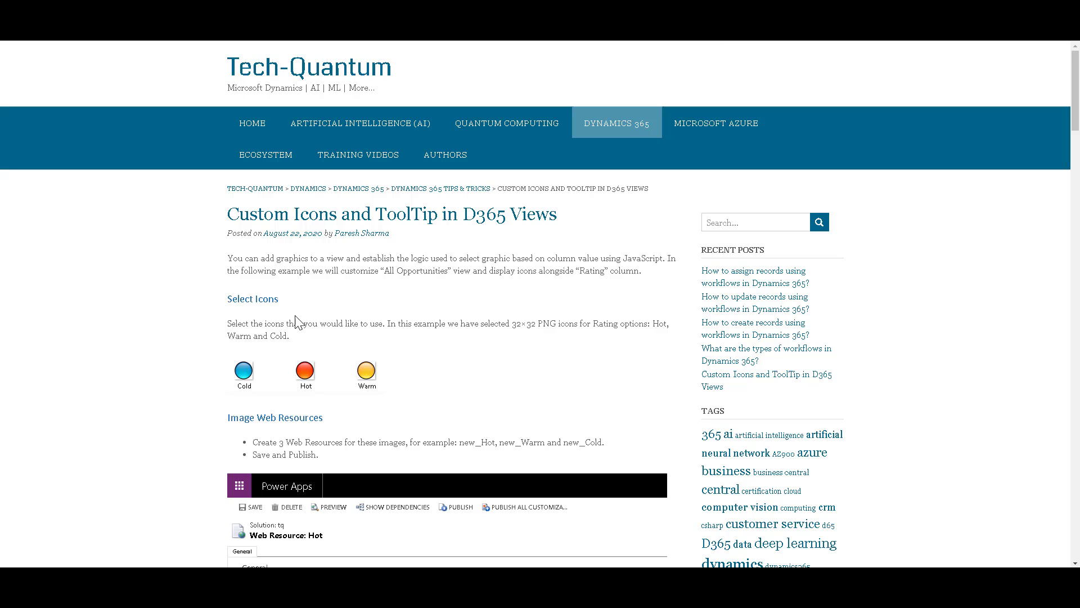
Scroll the Tech-Quantum article down to its JavaScript code example
scroll(316, 375, "down", 15)
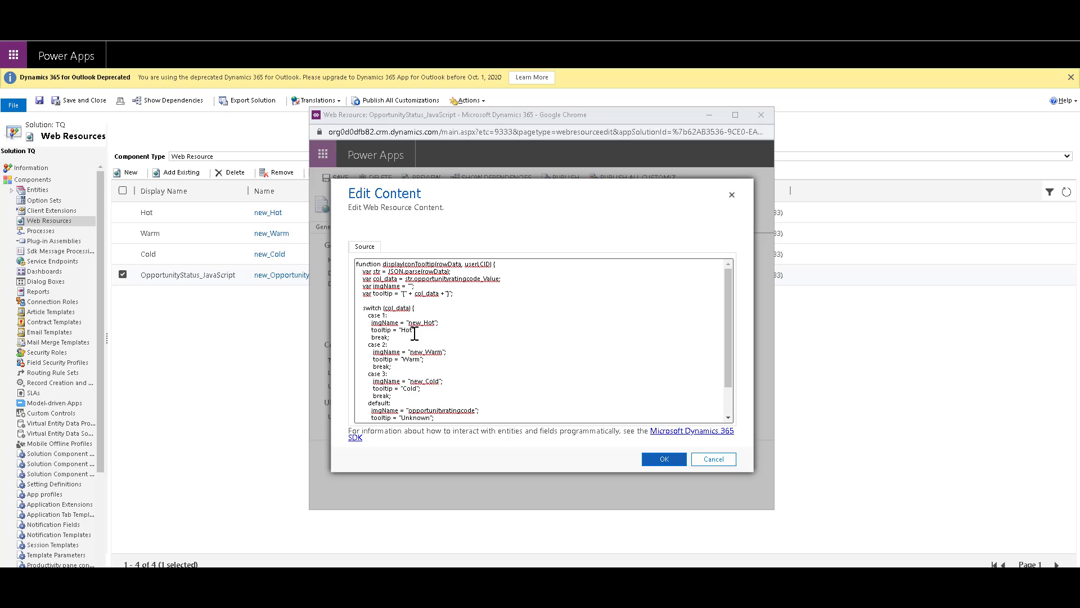
Review the script's new_Hot image mapping, then close the code editor keeping the code
left_click(411, 323)
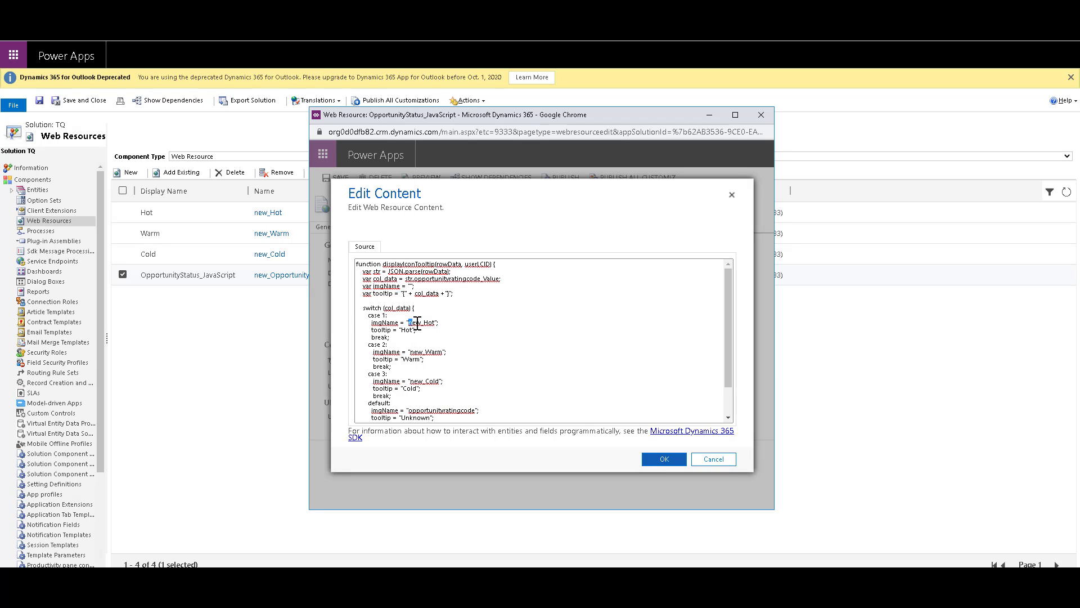
left_click_drag(417, 322, 432, 322)
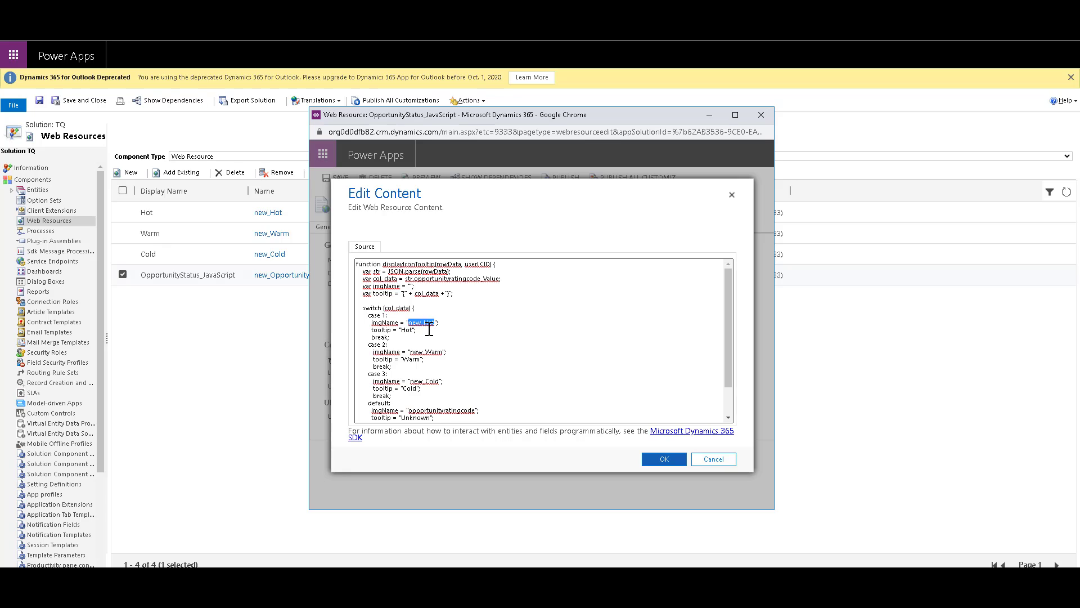
scroll(423, 338, "down", 1)
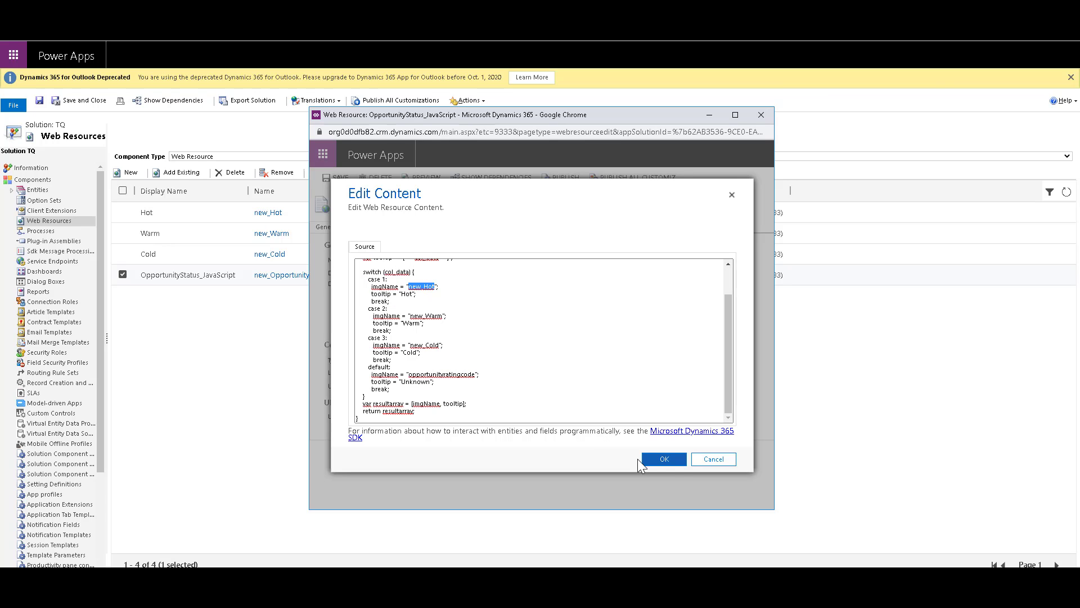
left_click(667, 460)
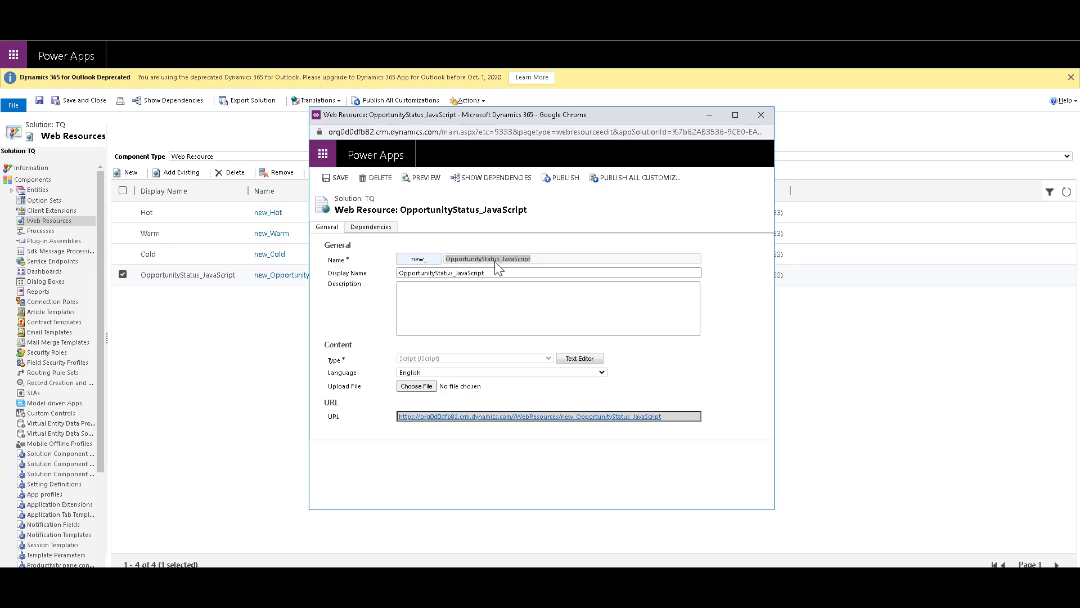
Reopen the source, select the displayIconTooltip function name, and close the editor with OK
left_click(579, 359)
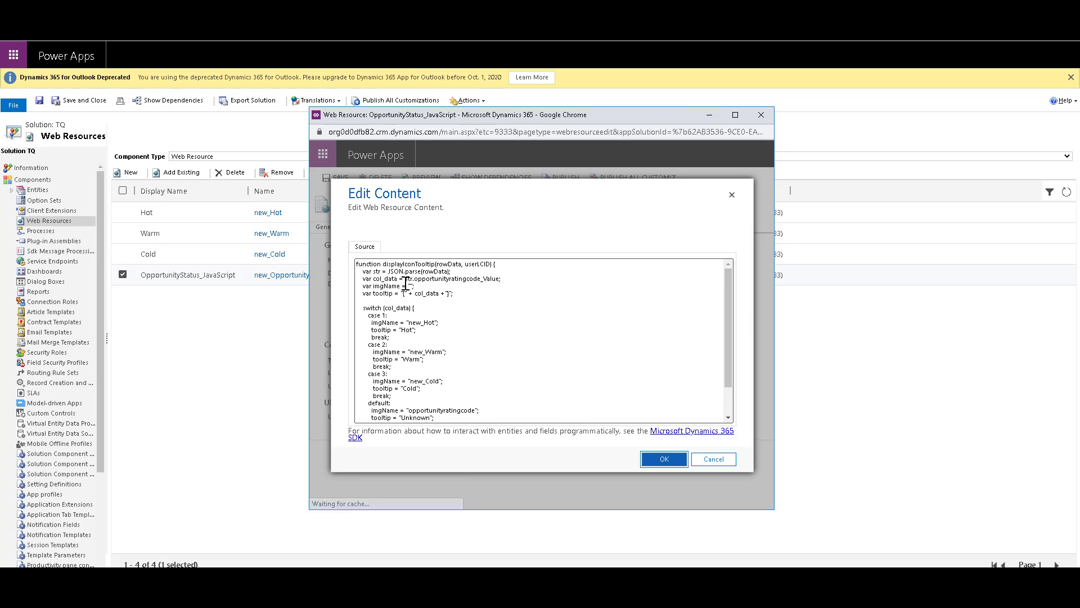
left_click_drag(383, 264, 437, 261)
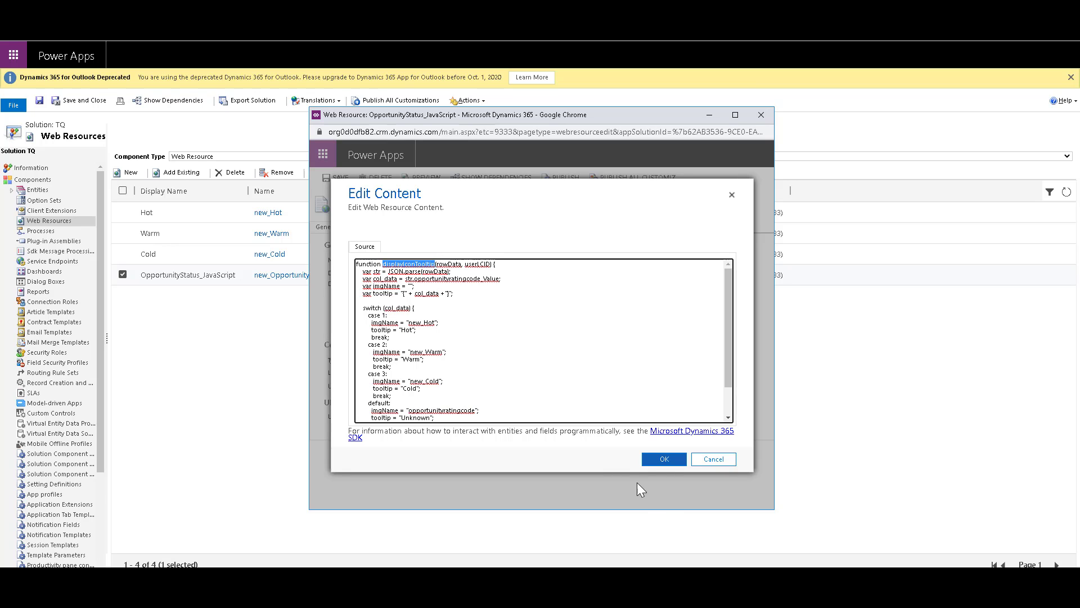
left_click(675, 459)
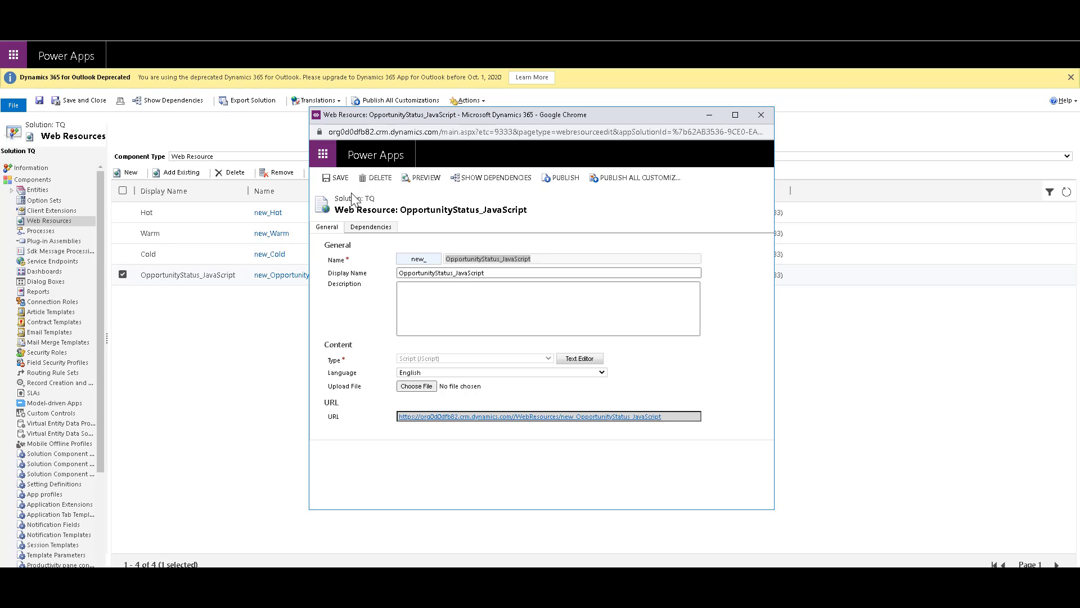
Close the web resource window and show Entities > Opportunity > Views in the TQ solution
left_click(762, 118)
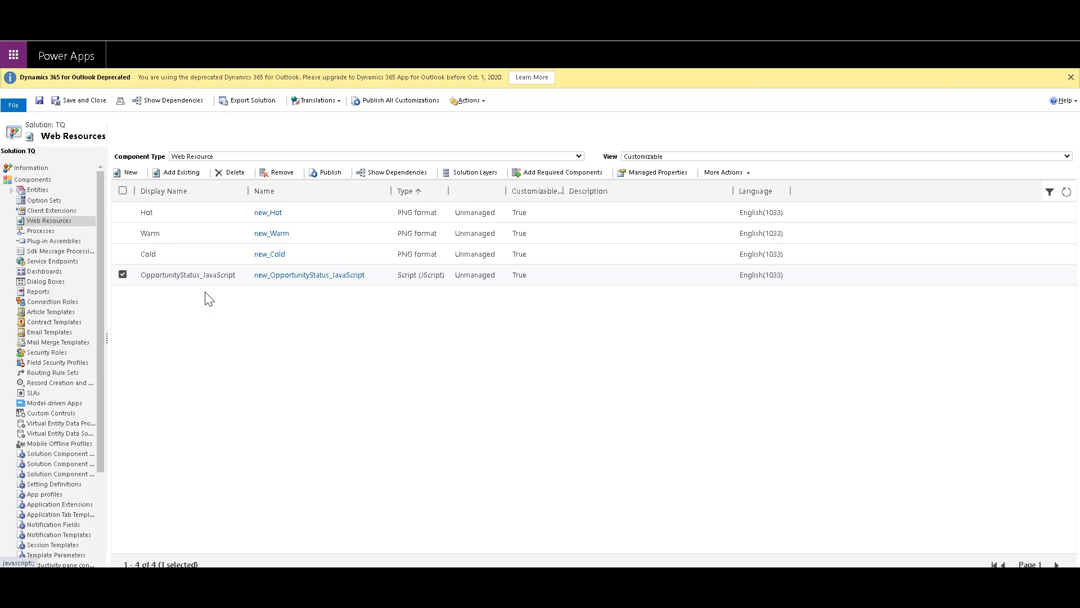
left_click(11, 191)
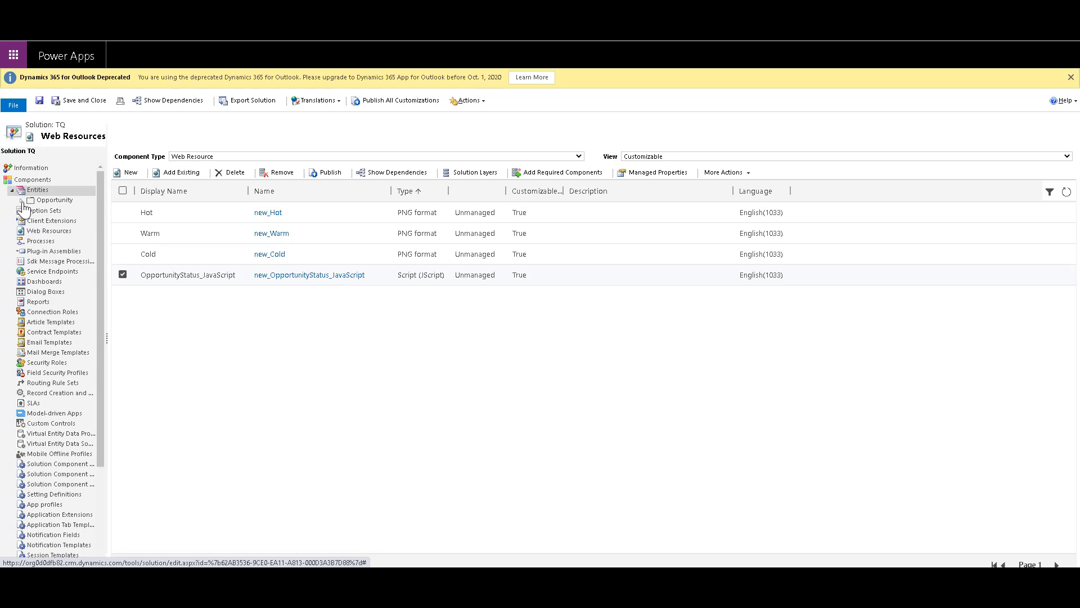
left_click(22, 200)
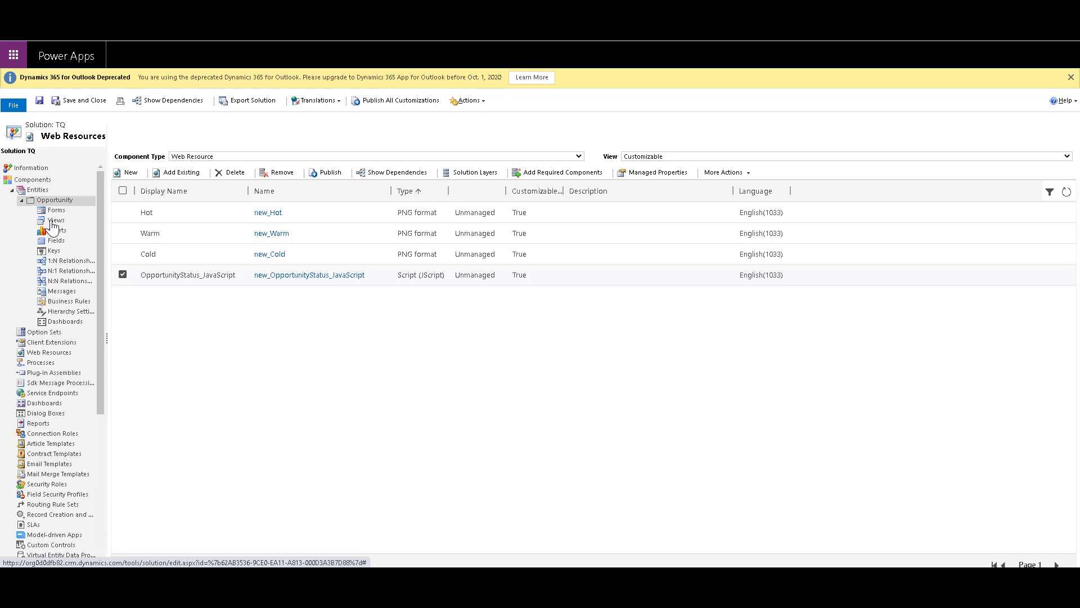
left_click(51, 221)
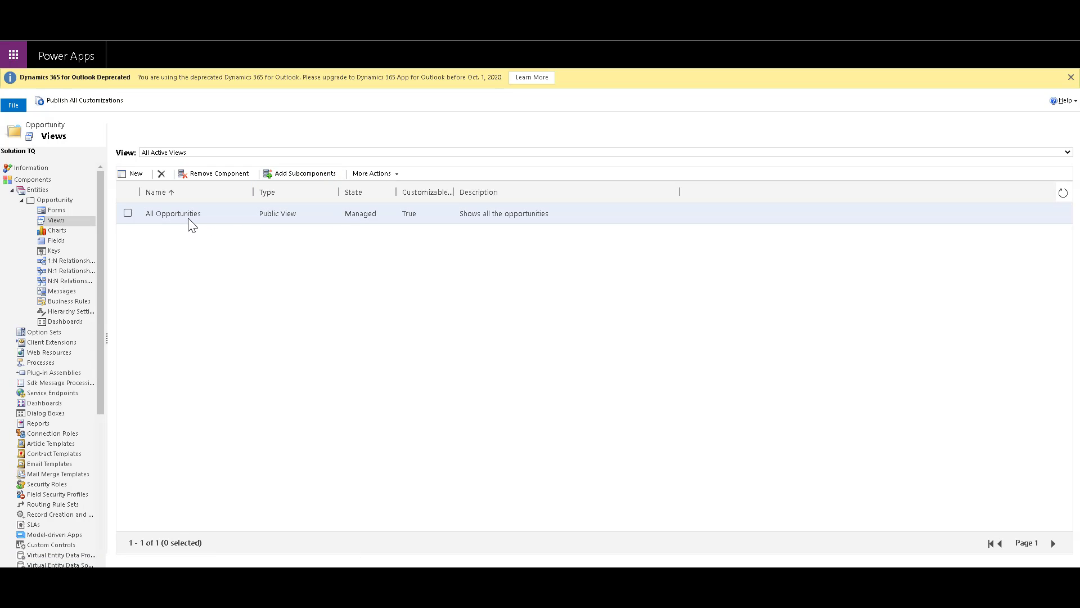
Open the All Opportunities view in the view editor and select its Rating column
left_click(225, 216)
double_click(225, 215)
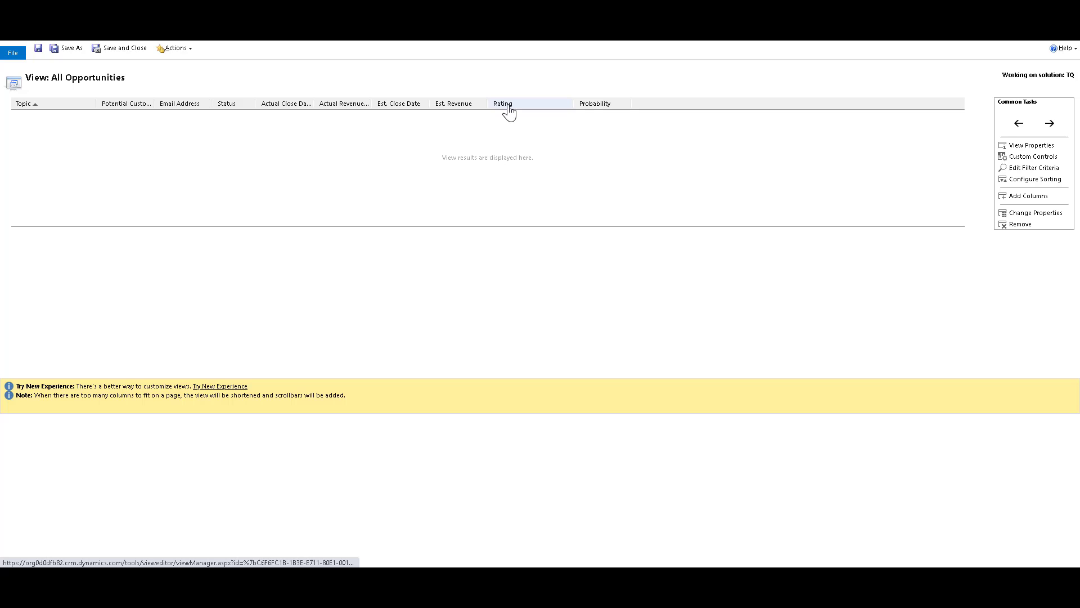
left_click(510, 110)
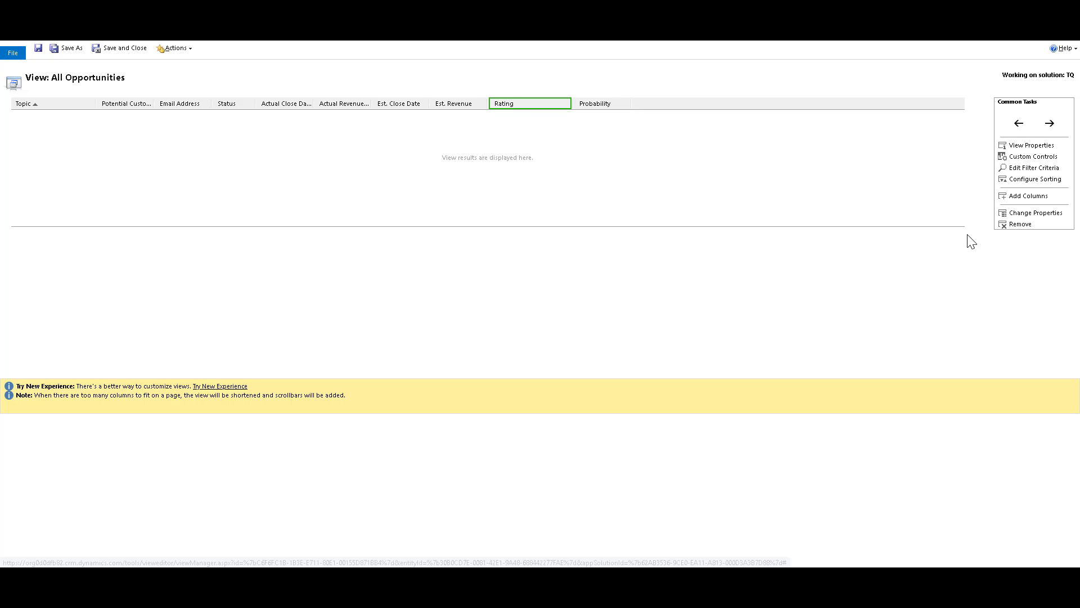
Set the Rating column's web resource to new_OpportunityStatus_JavaScript with function displayIconTooltip
left_click(1019, 216)
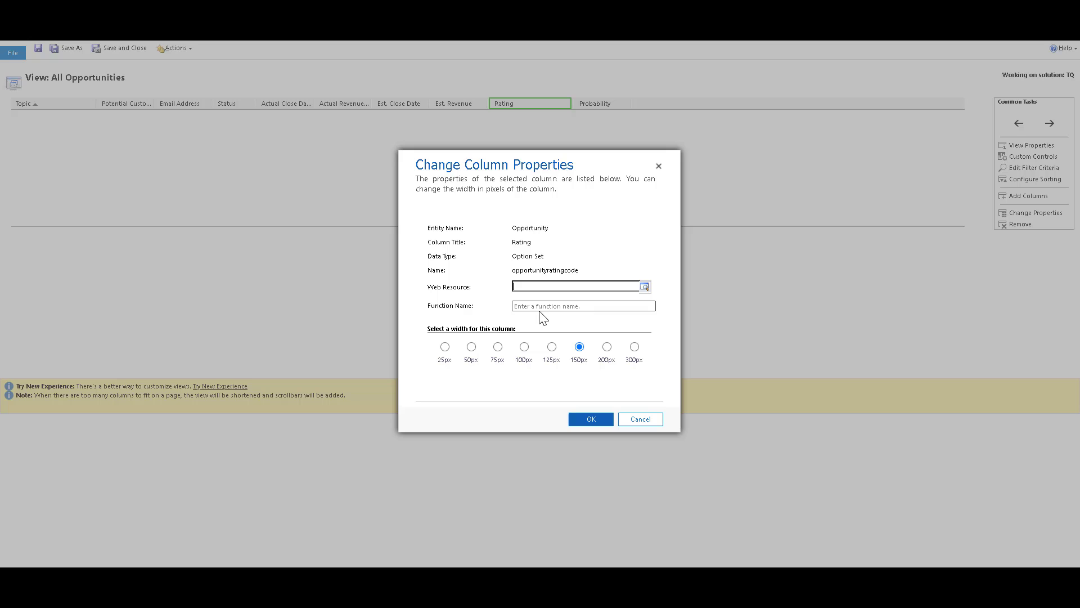
type("new_OpportunityStatus_JavaScript")
left_click(597, 306)
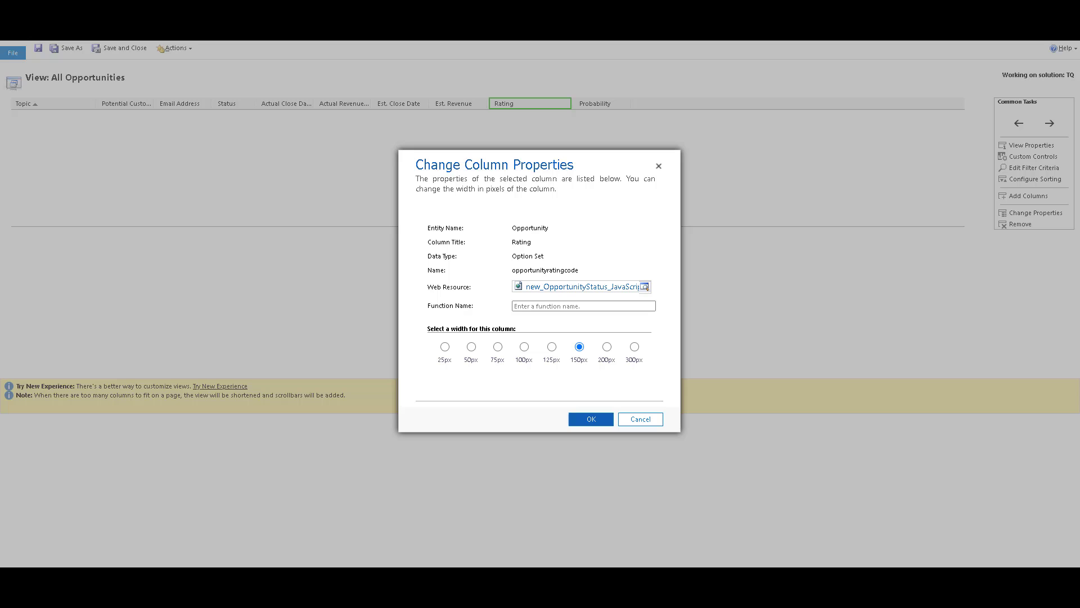
left_click(562, 306)
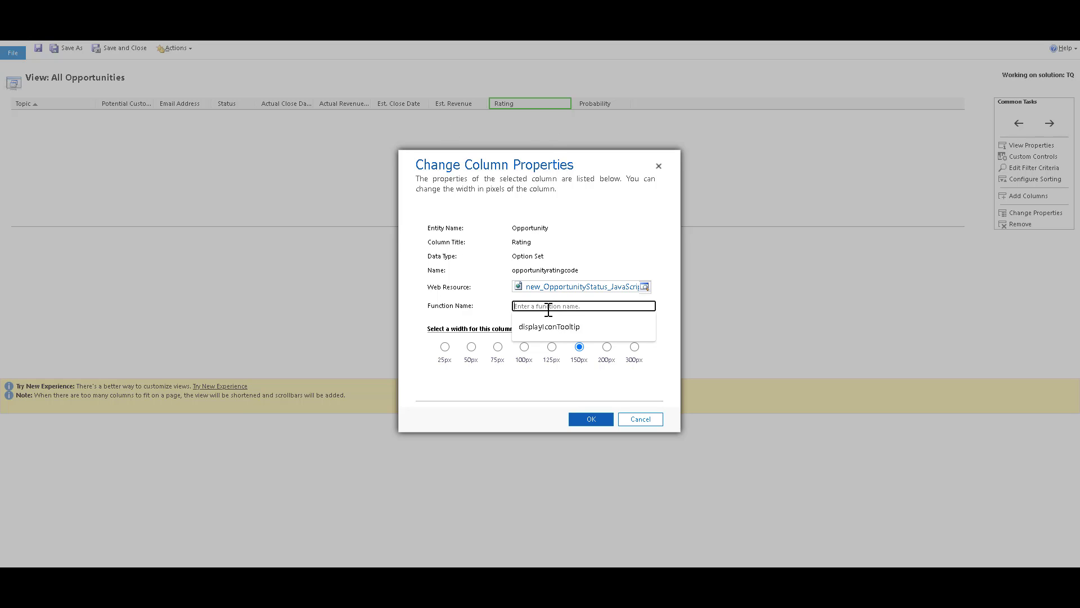
key("Down")
key("Return")
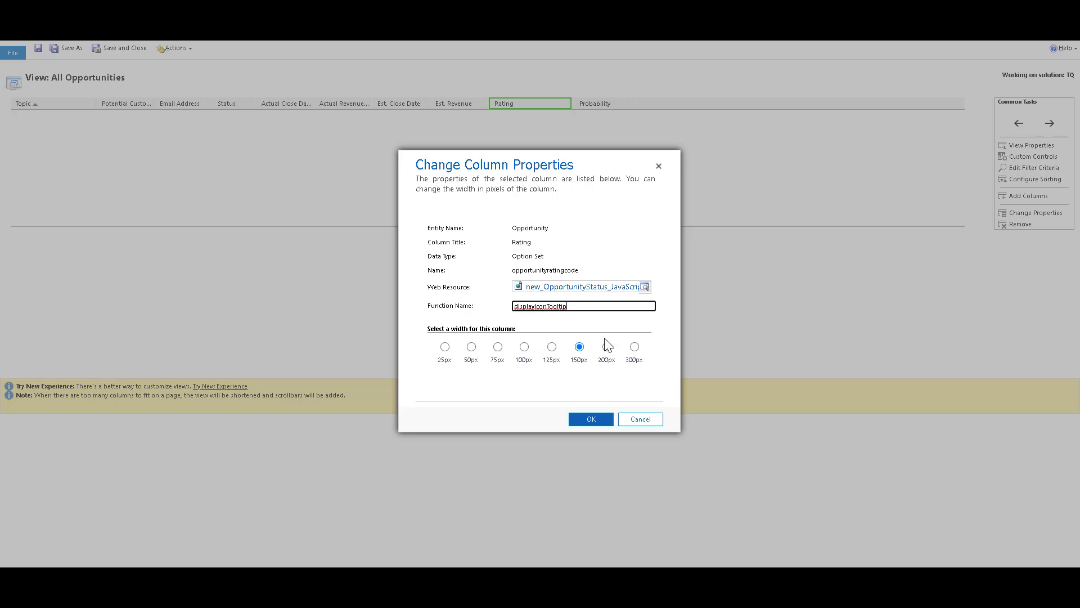
left_click(589, 425)
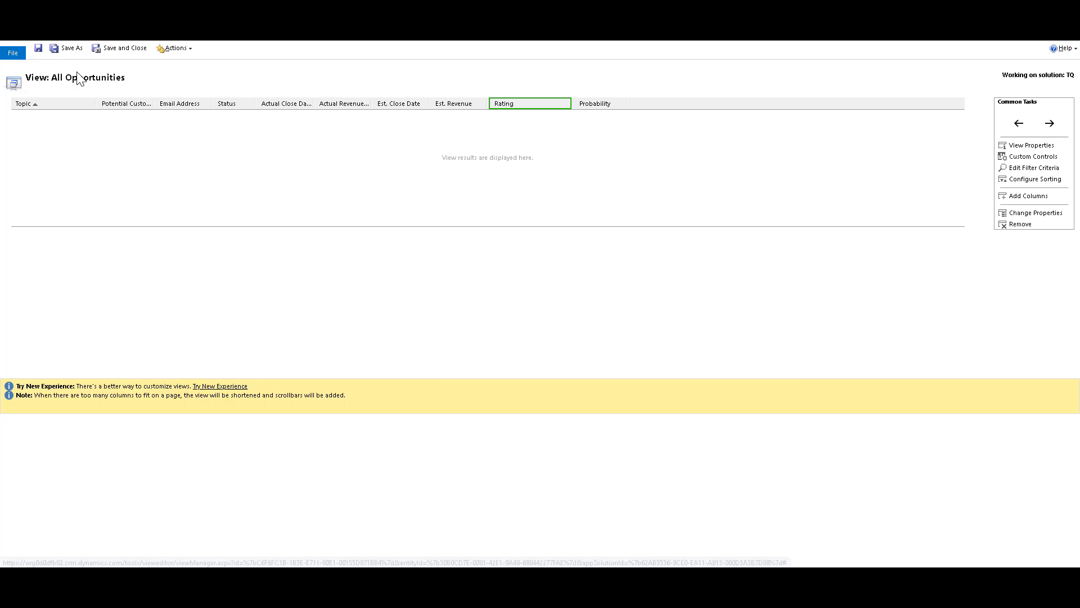
Save and close the edited All Opportunities view, then publish all customizations
left_click(115, 50)
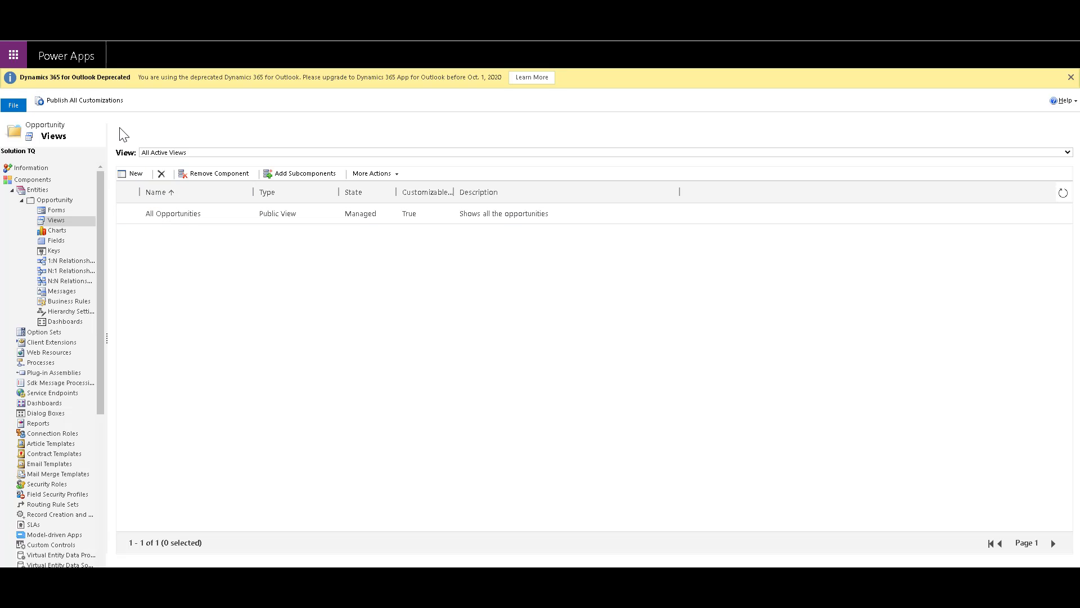
left_click(107, 102)
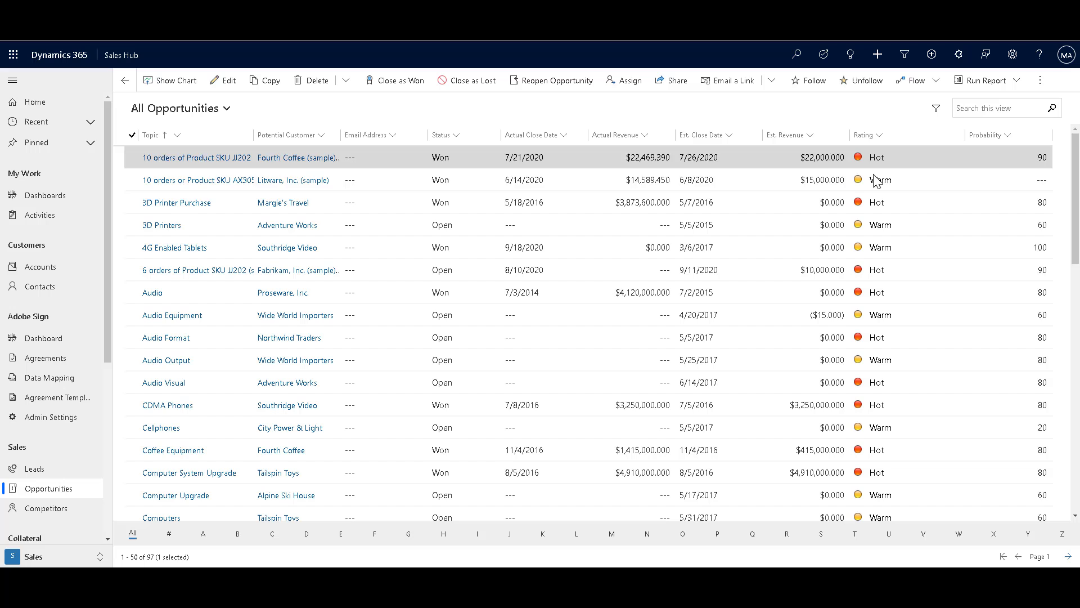
Scroll the All Opportunities grid and check the blue Cold rating icon on Home Appliances
scroll(879, 187, "down", 8)
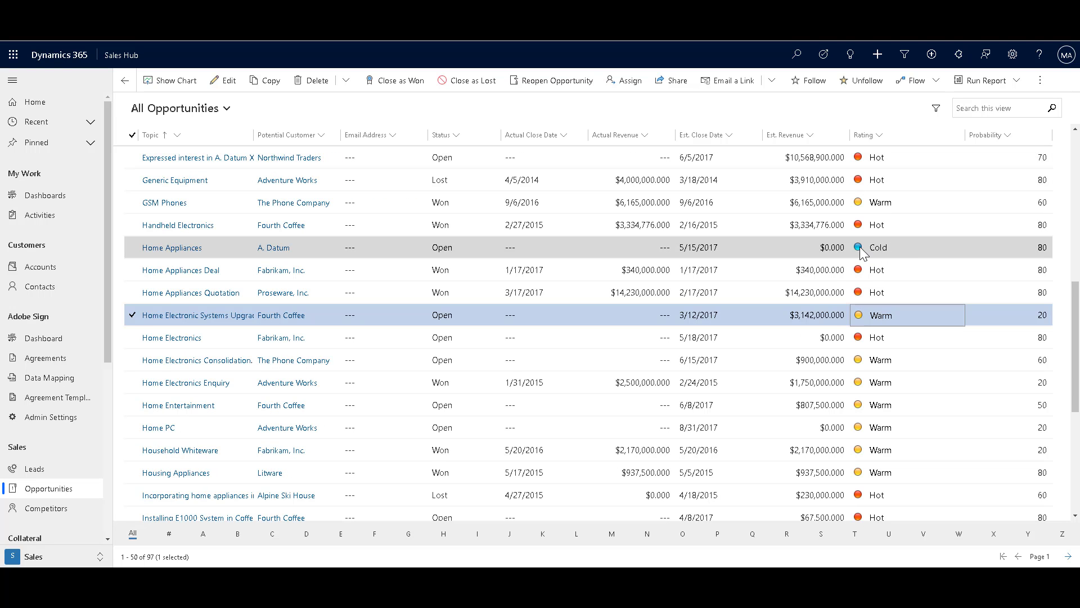
left_click(861, 251)
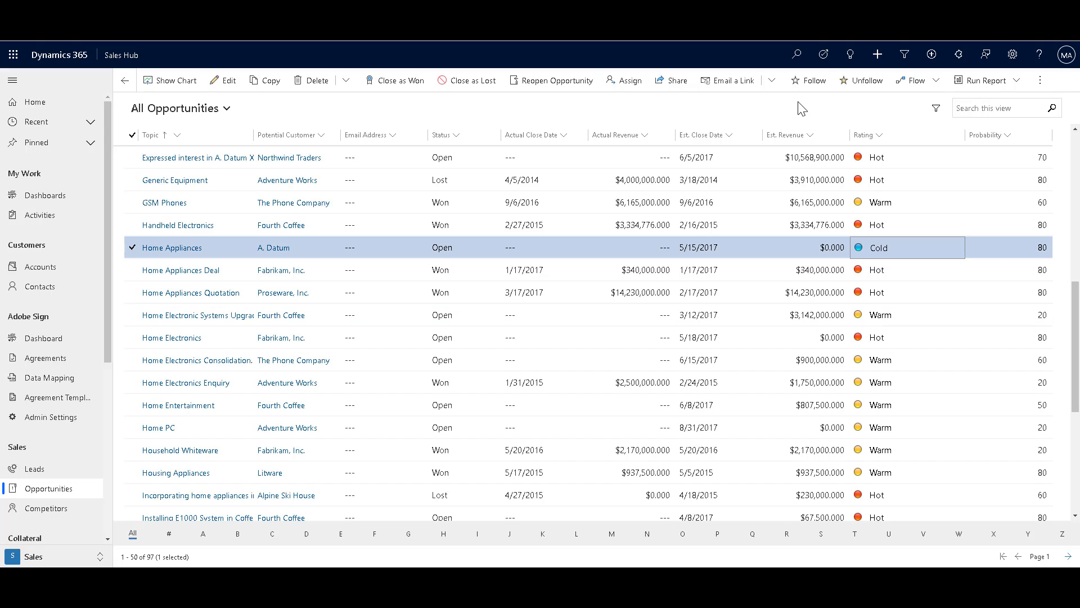